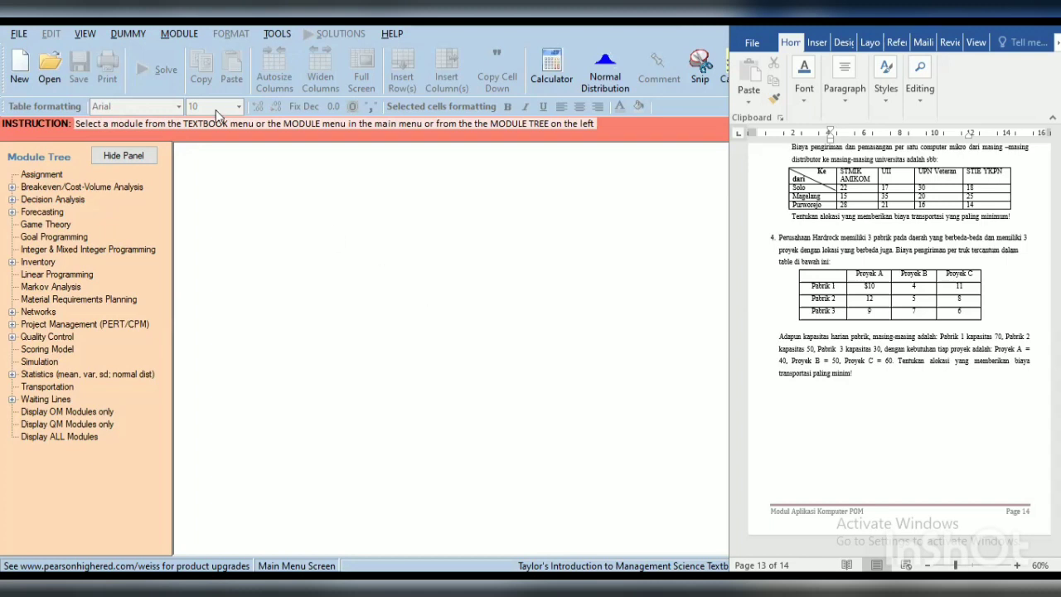
Step: Start a new problem data set in the Transportation module
click(180, 34)
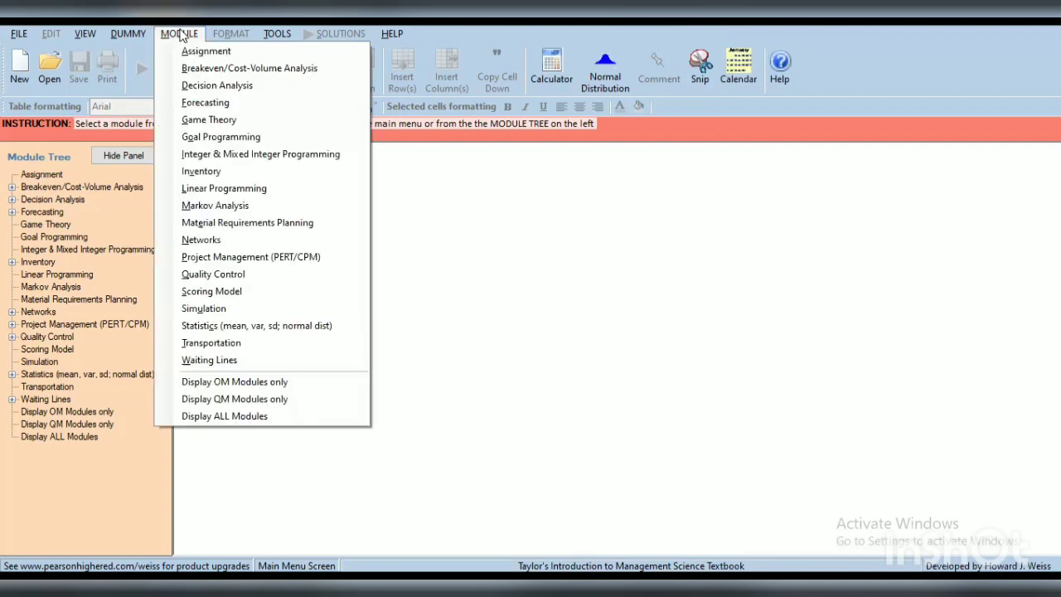
click(221, 345)
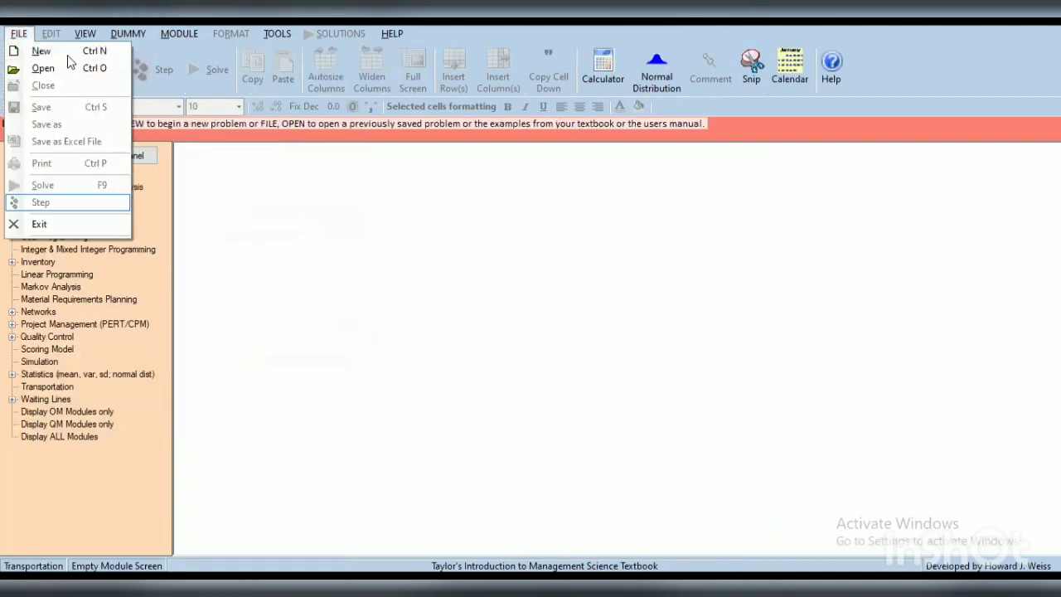
click(69, 52)
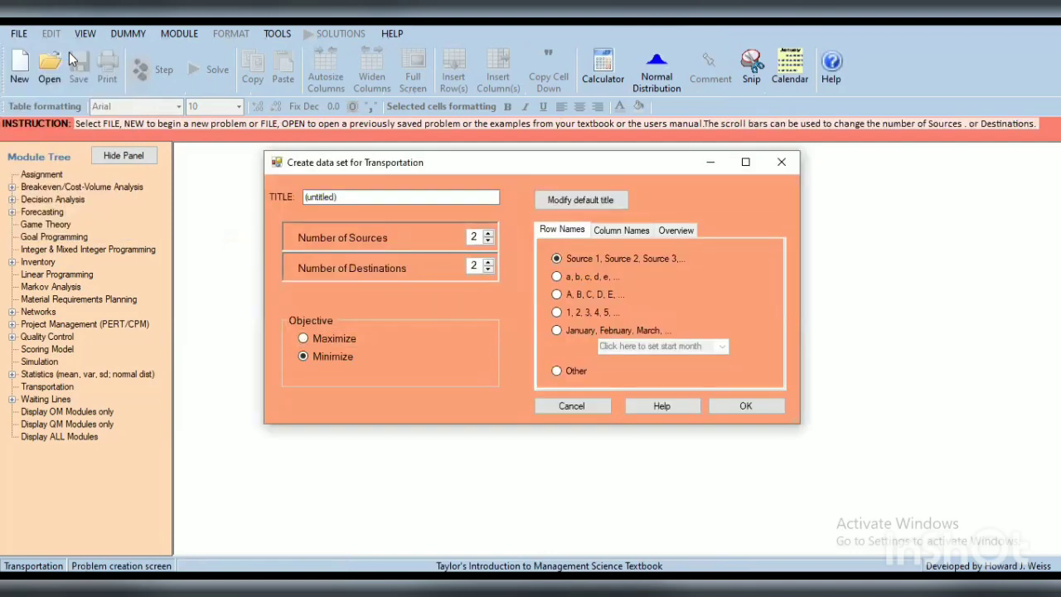
Step: Replace the default title of the data set with "Perusahaan Hardrock"
click(345, 200)
key(BackSpace)
key(BackSpace)
key(BackSpace)
key(BackSpace)
key(BackSpace)
key(BackSpace)
key(BackSpace)
key(BackSpace)
key(BackSpace)
key(BackSpace)
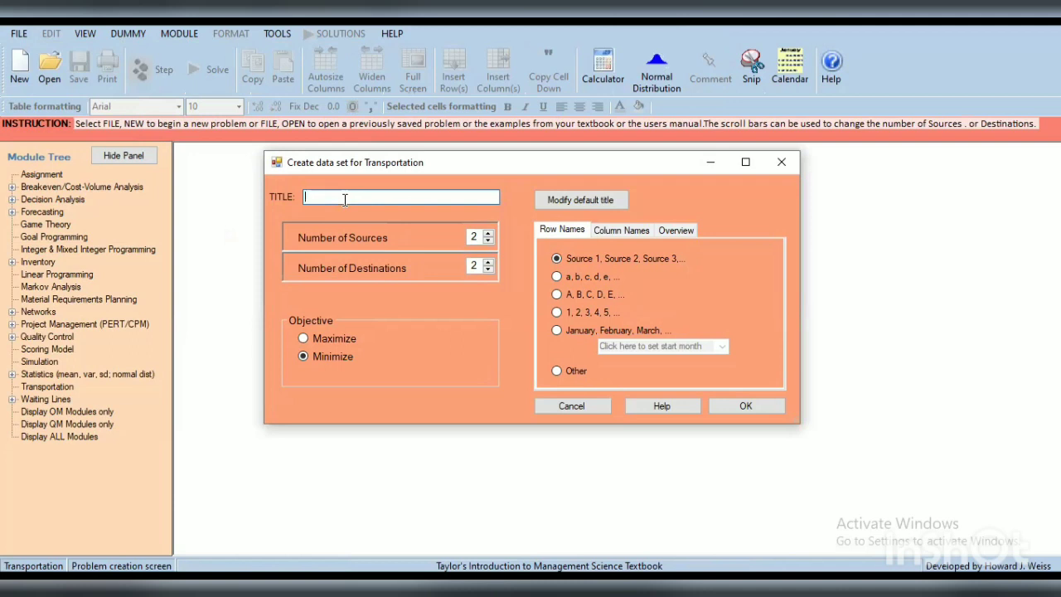
text(p)
key(BackSpace)
text(p)
key(BackSpace)
text(Perusahaan Hardrock)
Step: Set the number of sources and the number of destinations to 3 each and create the data set
click(488, 233)
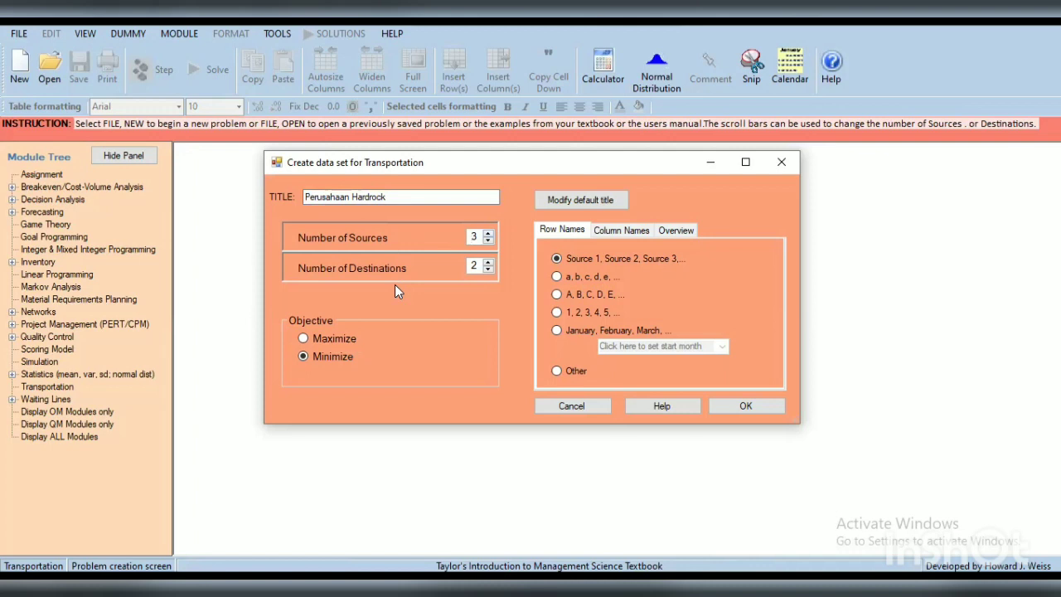
click(491, 261)
click(733, 405)
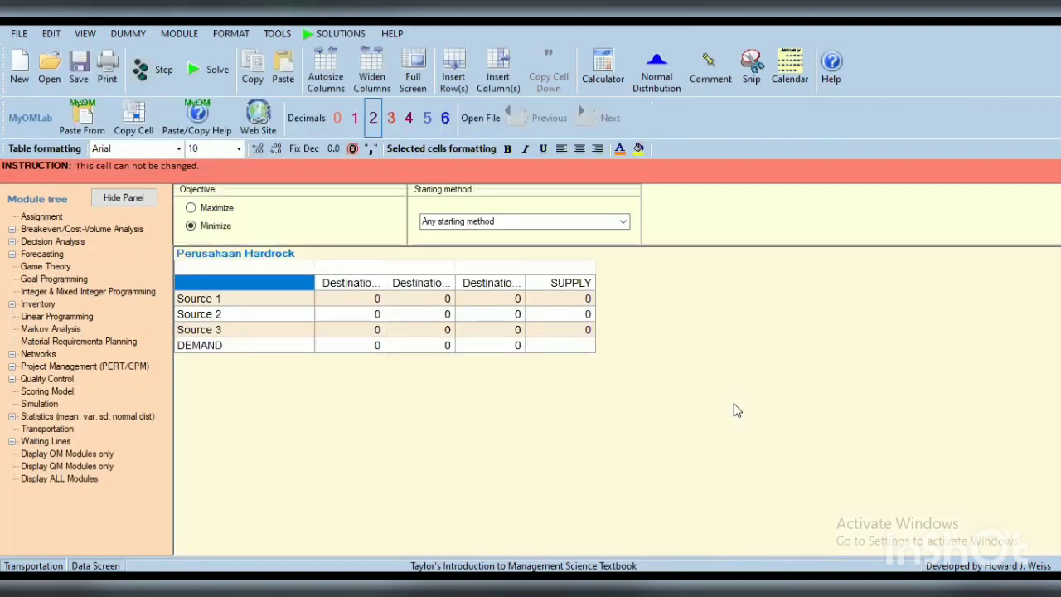
Step: Rename the three source rows as Pabrik 1, Pabrik 2 and Pabrik 3
click(293, 300)
text(Pa)
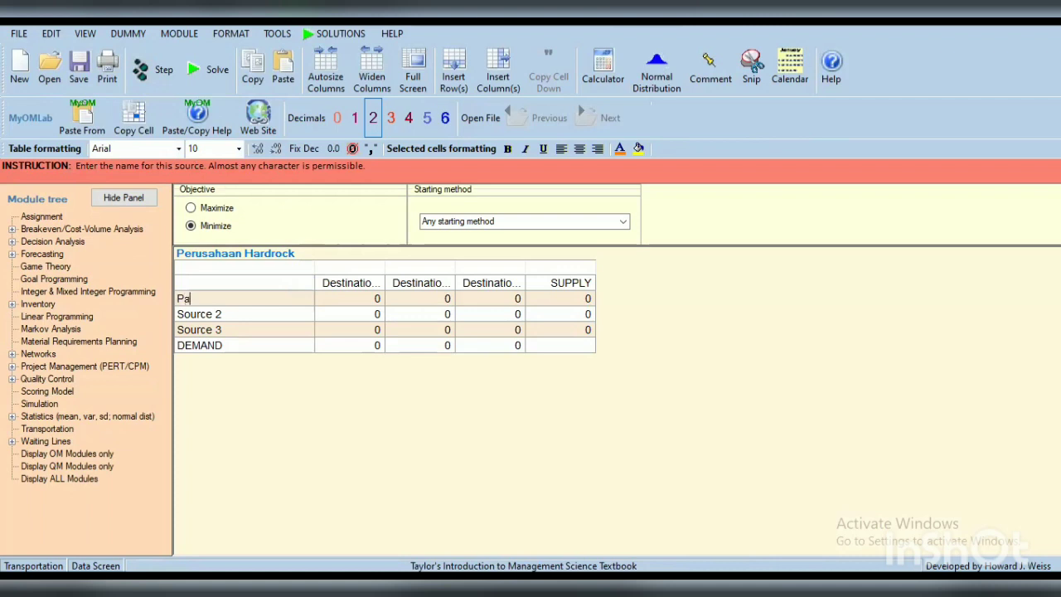
text(brik 1)
key(Return)
text(Pabrik 2)
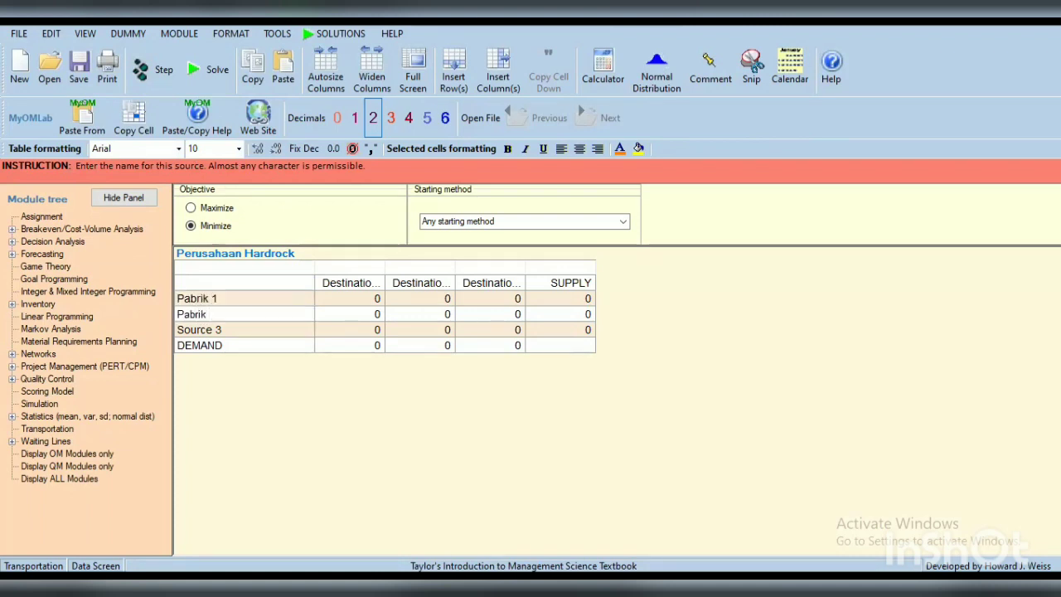
key(Return)
text(Pabrik 3)
Step: Rename the three destination columns as Proyek A, Proyek B and Proyek C
click(365, 286)
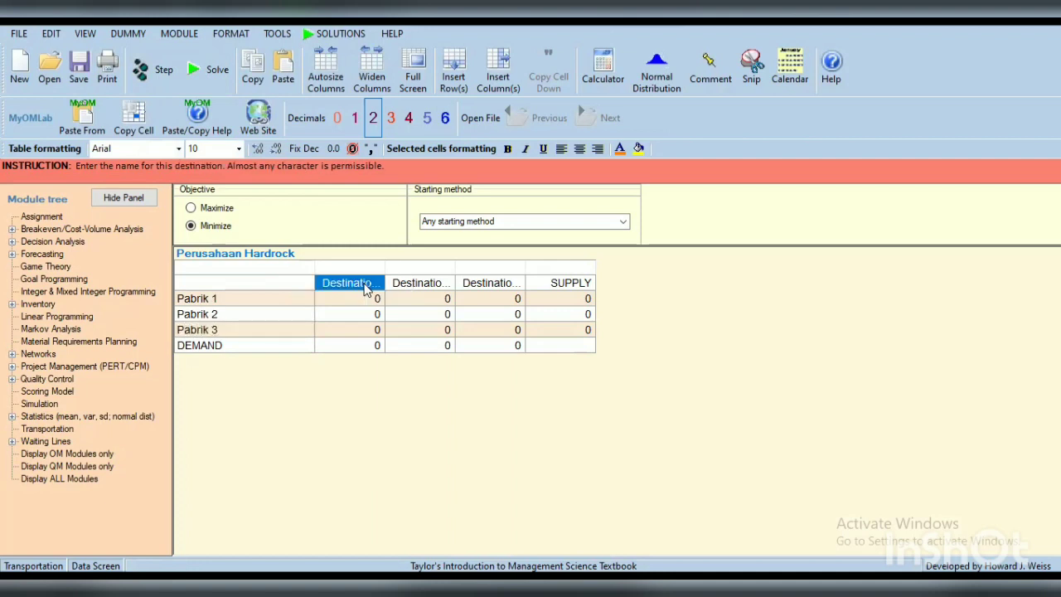
text(Pro)
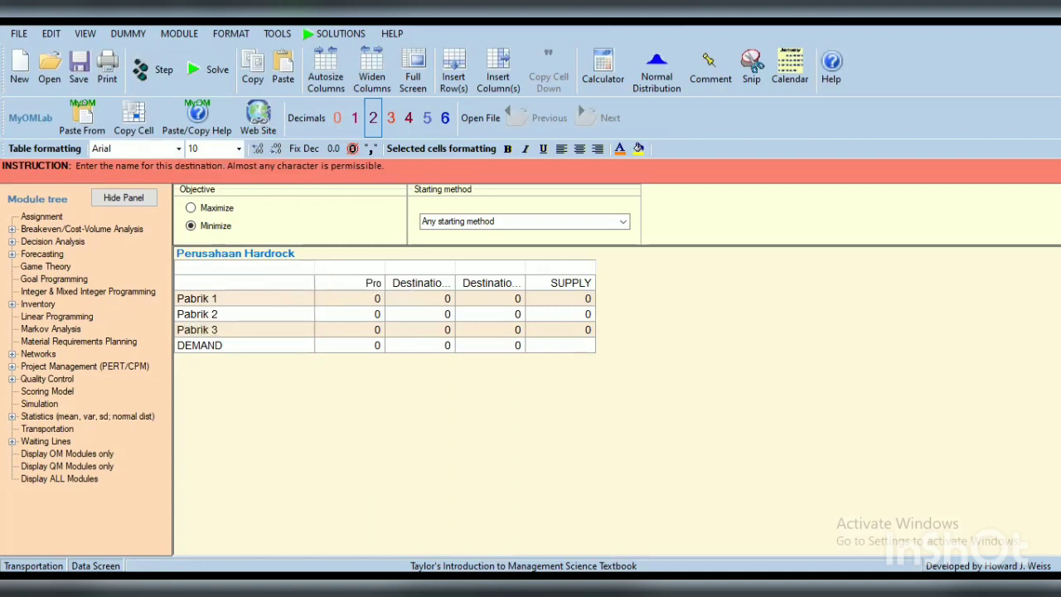
text(yek A)
key(Right)
text(Proy)
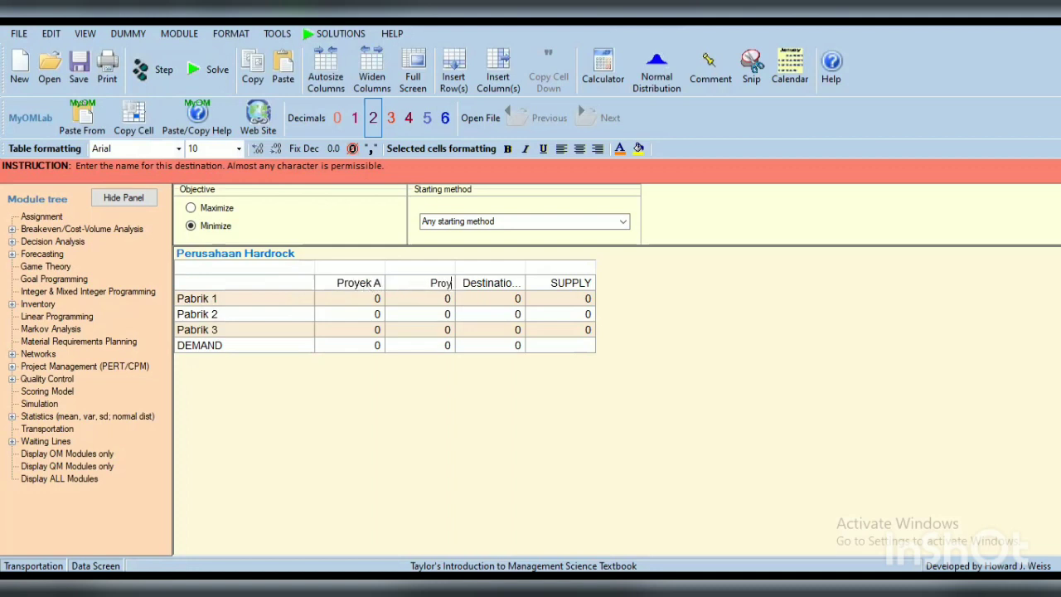
text(ek B)
key(Right)
text(P)
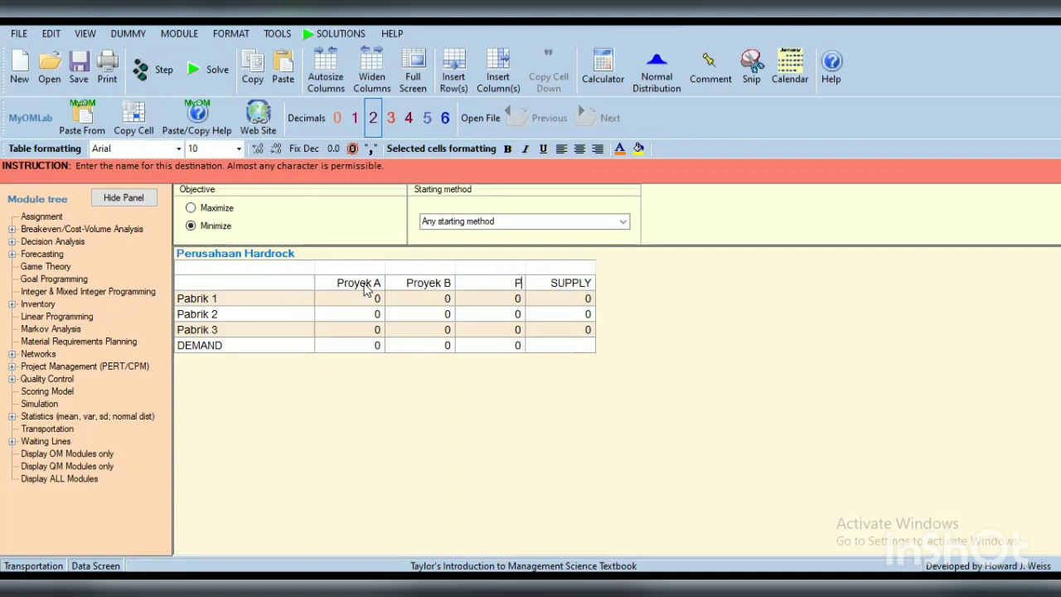
text(royek C)
Step: Enter the Proyek A shipping costs 10, 12 and 9 for Pabrik 1 to 3, and a demand of 40
click(327, 303)
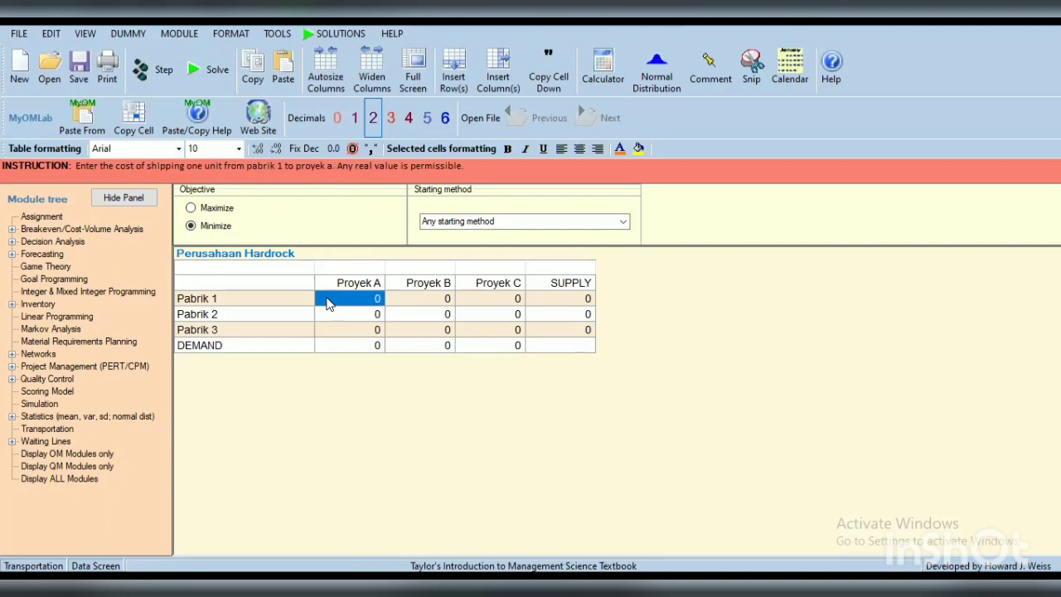
text(10)
key(Return)
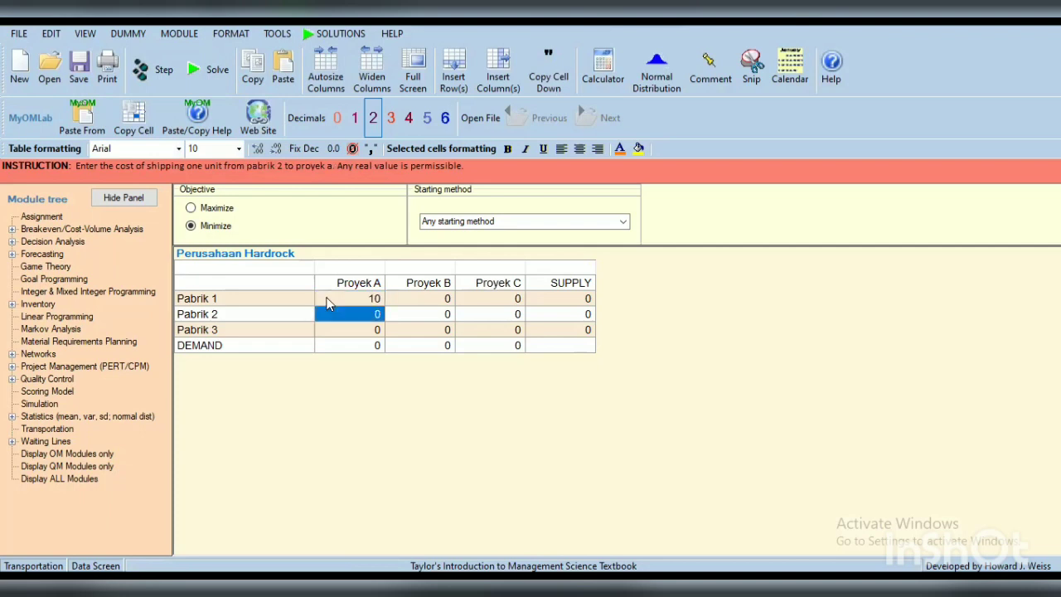
text(12)
key(Return)
text(9)
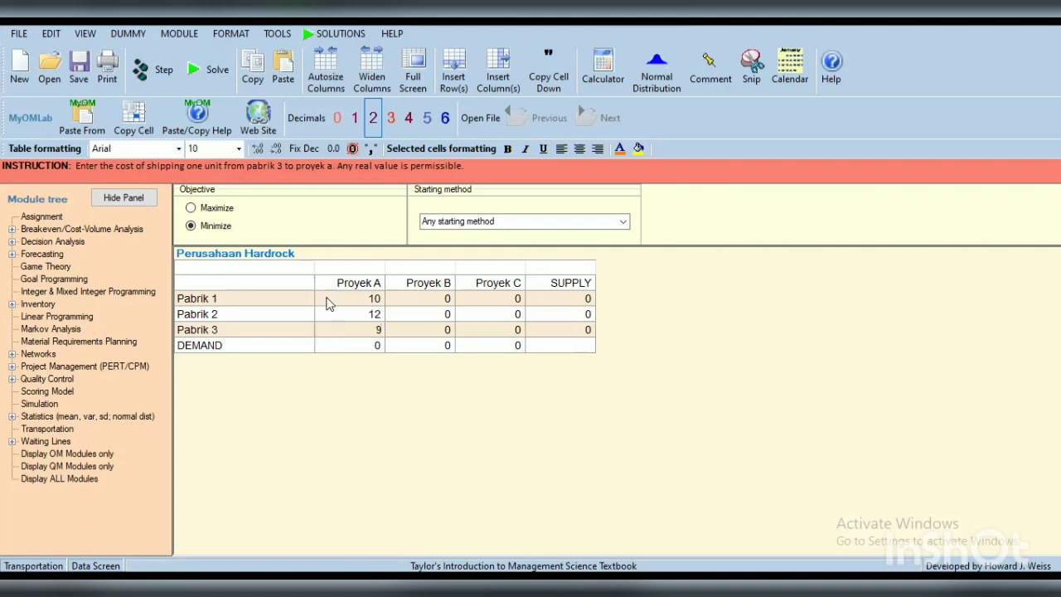
key(Return)
text(40)
Step: Enter the Proyek B shipping costs 4, 5 and 7 for Pabrik 1 to 3, and a demand of 50
click(411, 295)
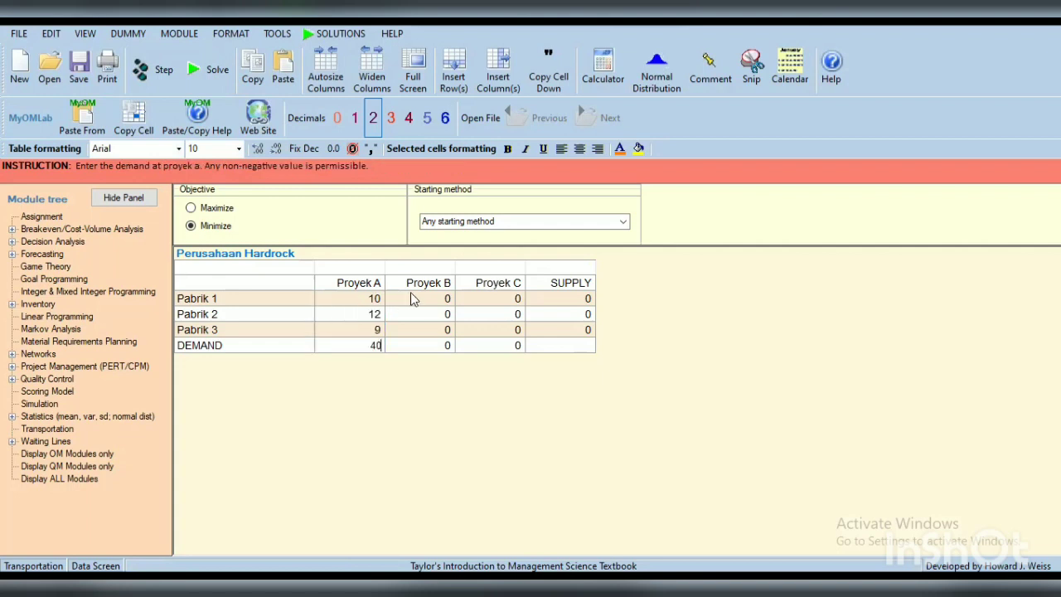
text(4)
key(Return)
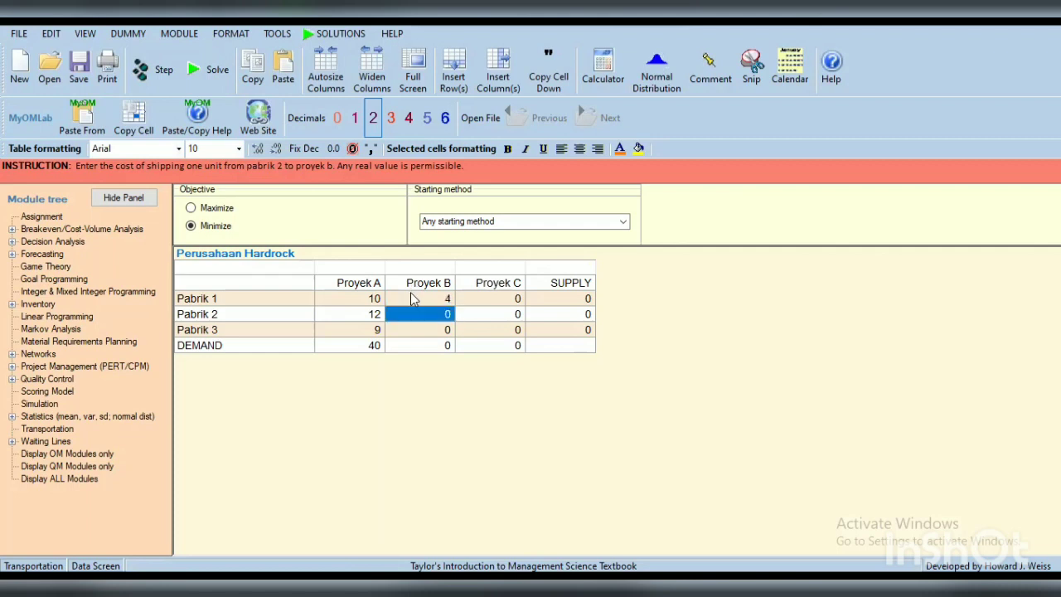
text(5)
key(Return)
text(7)
key(Tab)
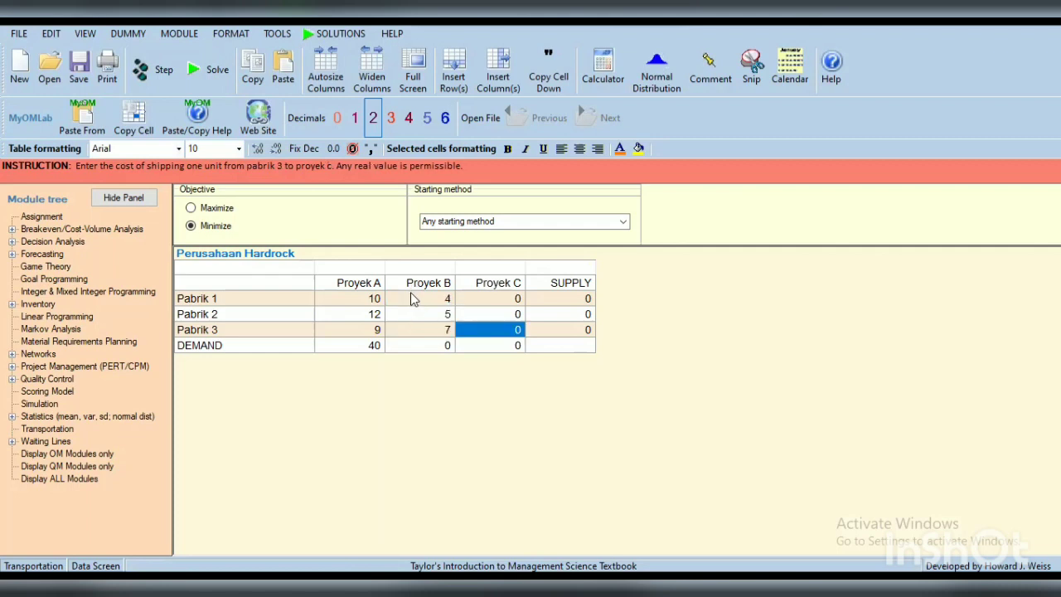
key(Down)
key(Left)
text(50)
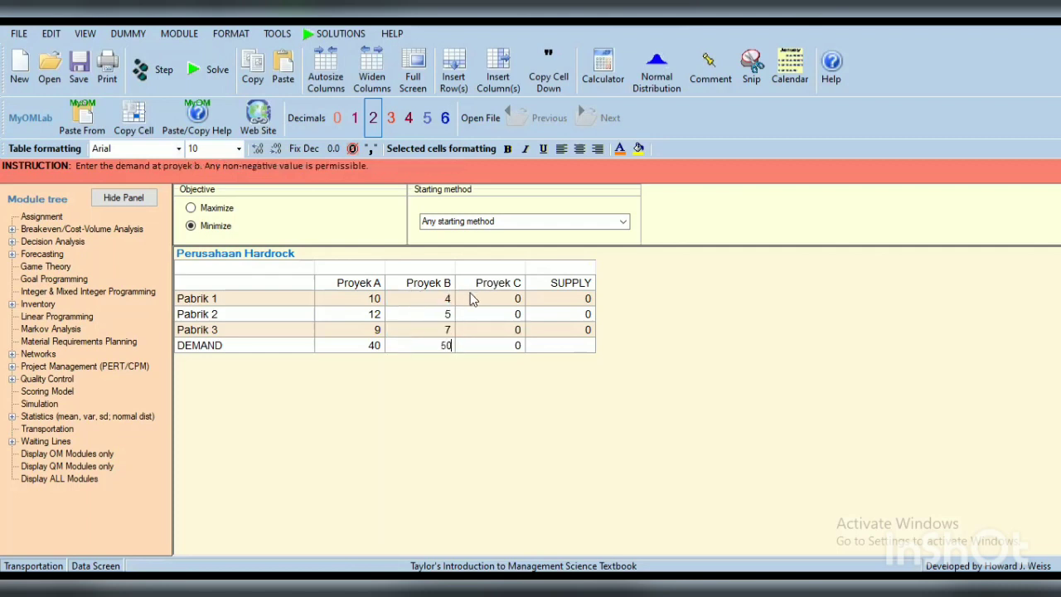
Step: Enter the Proyek C shipping costs 11, 8 and 6 for Pabrik 1 to 3, and a demand of 60
click(471, 298)
text(11)
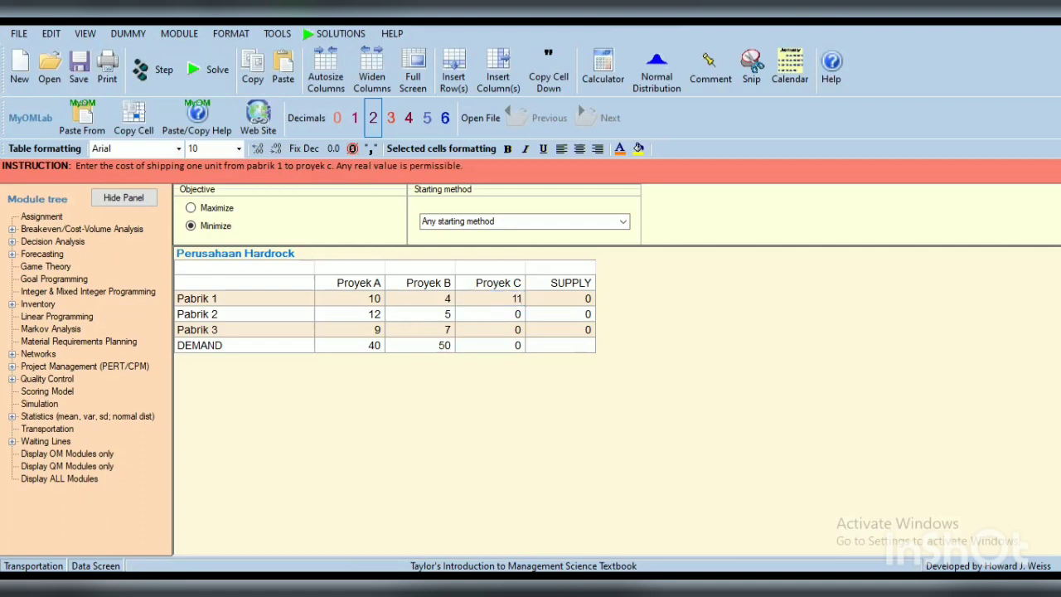
key(Return)
text(8)
key(Return)
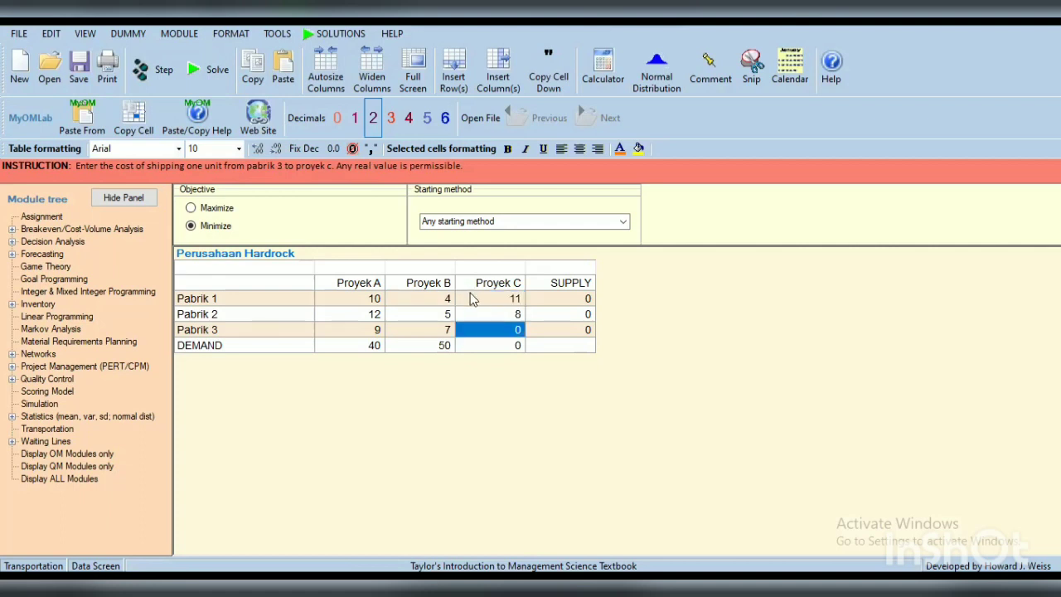
text(6)
key(Return)
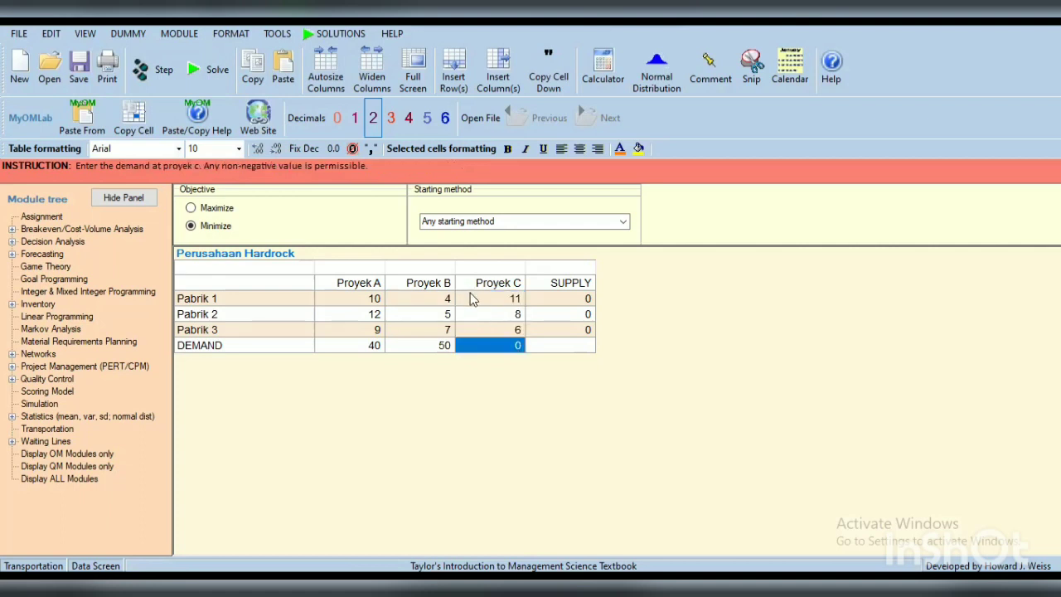
text(60)
Step: Enter the supply capacities 70 for Pabrik 1, 50 for Pabrik 2 and 30 for Pabrik 3
click(546, 305)
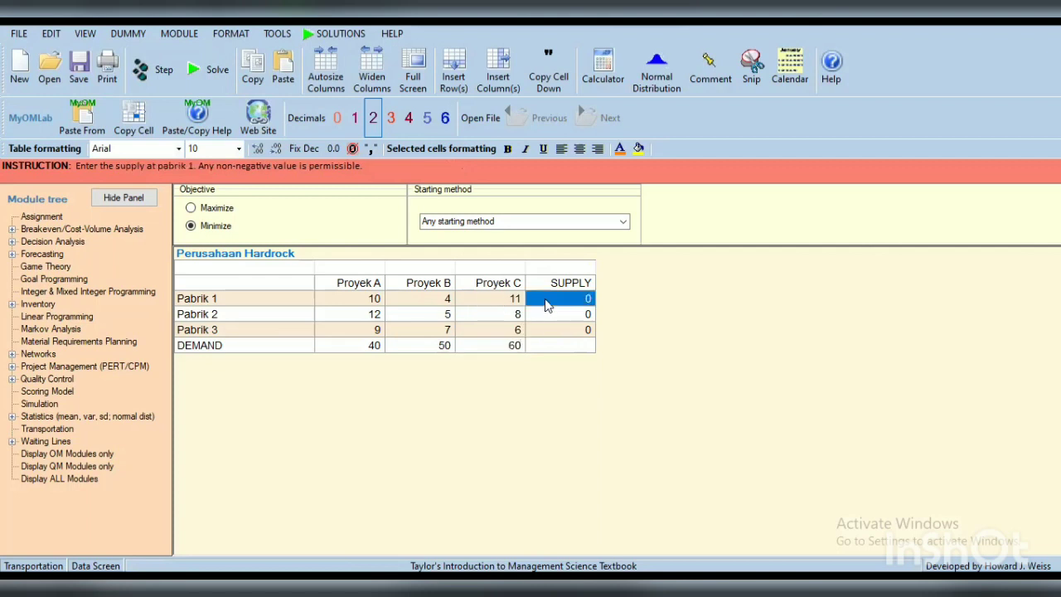
text(70)
key(Return)
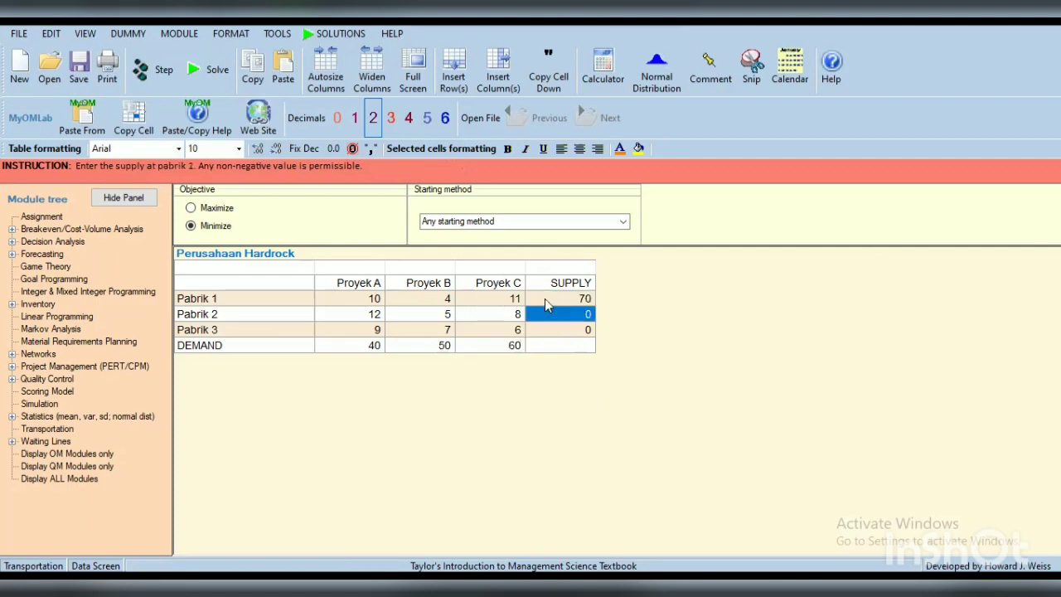
text(6)
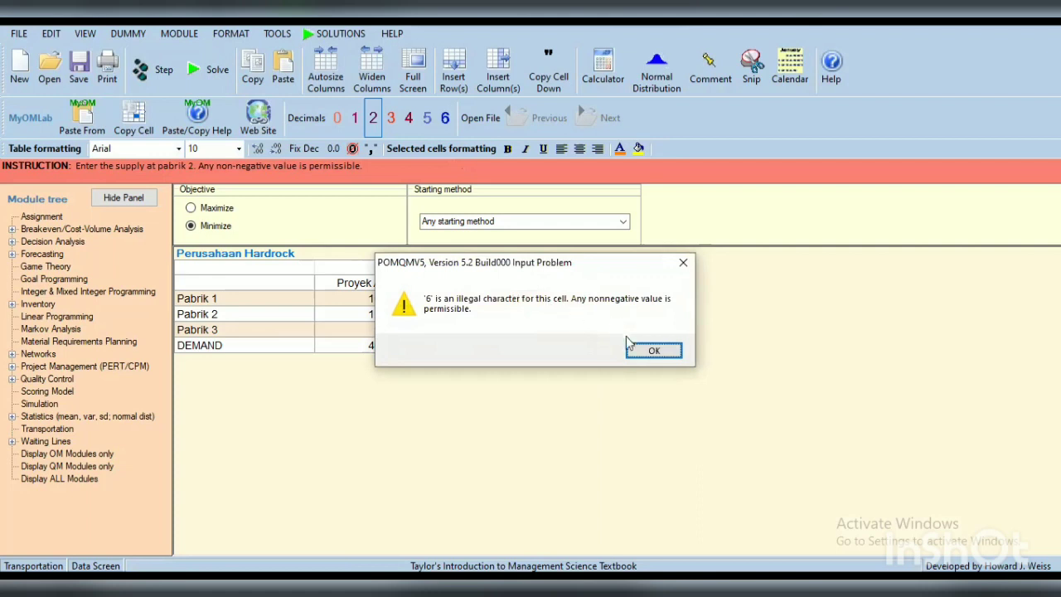
click(632, 354)
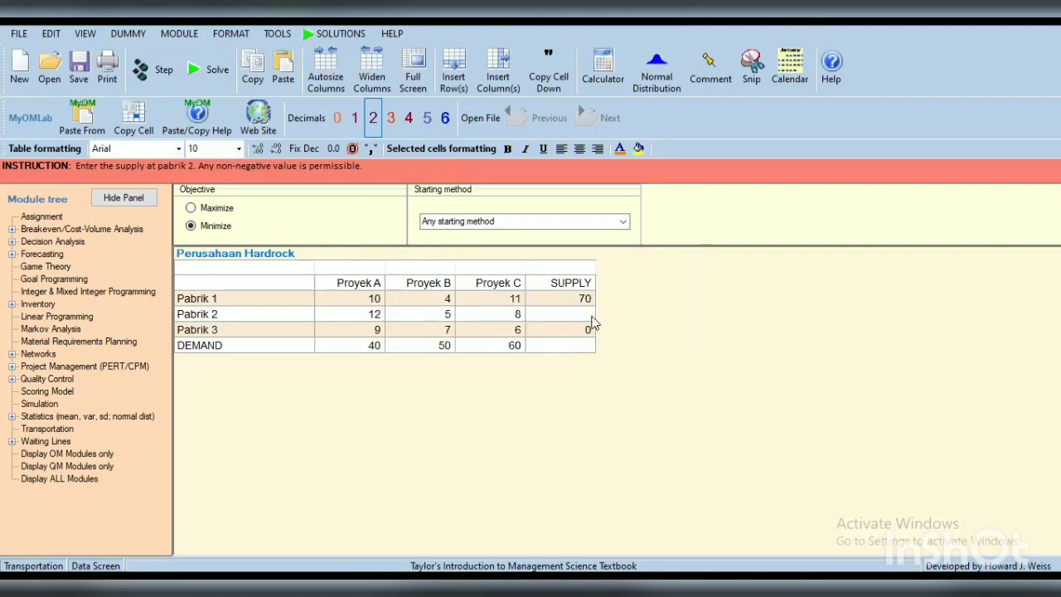
text(50)
key(Return)
text(30)
Step: Choose Vogel's Approximation Method as the starting method and solve the transportation problem
click(624, 229)
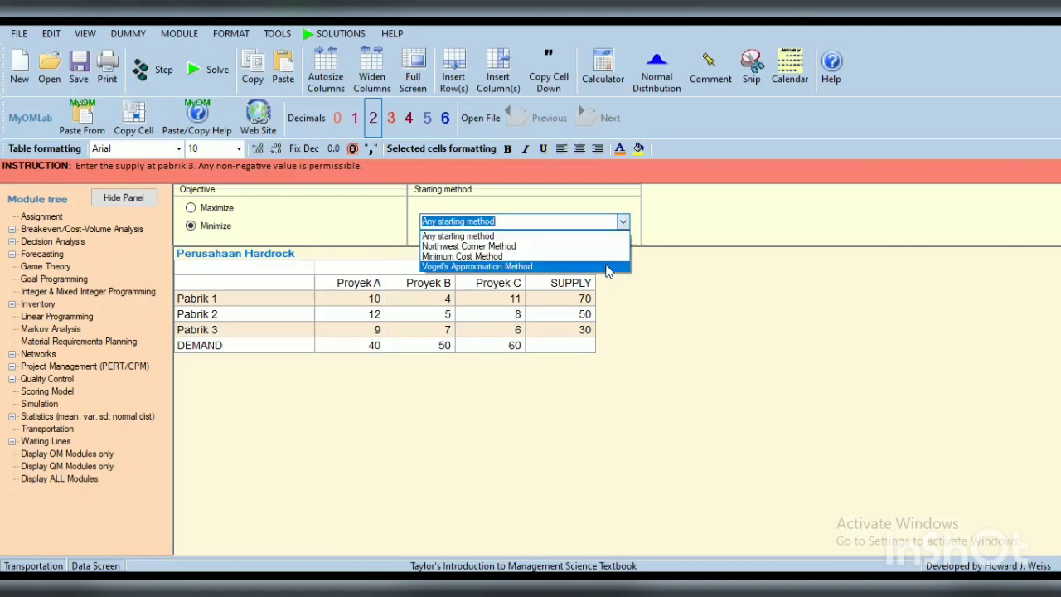
click(606, 266)
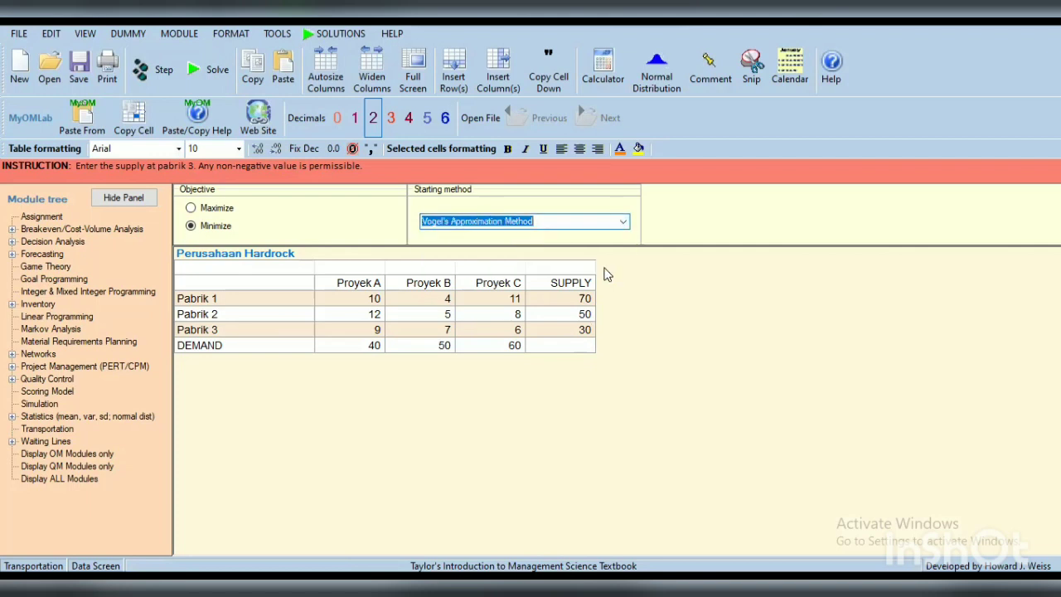
click(219, 83)
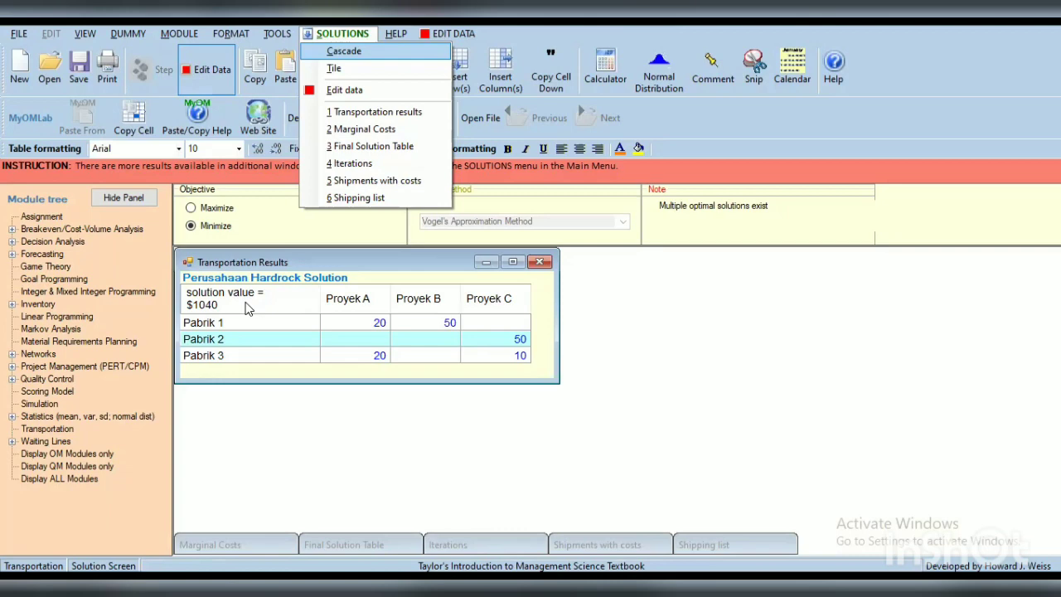
Step: Open the Marginal Costs, Final Solution Table, Iterations, Shipments with costs and Shipping list results to examine the solution
click(235, 543)
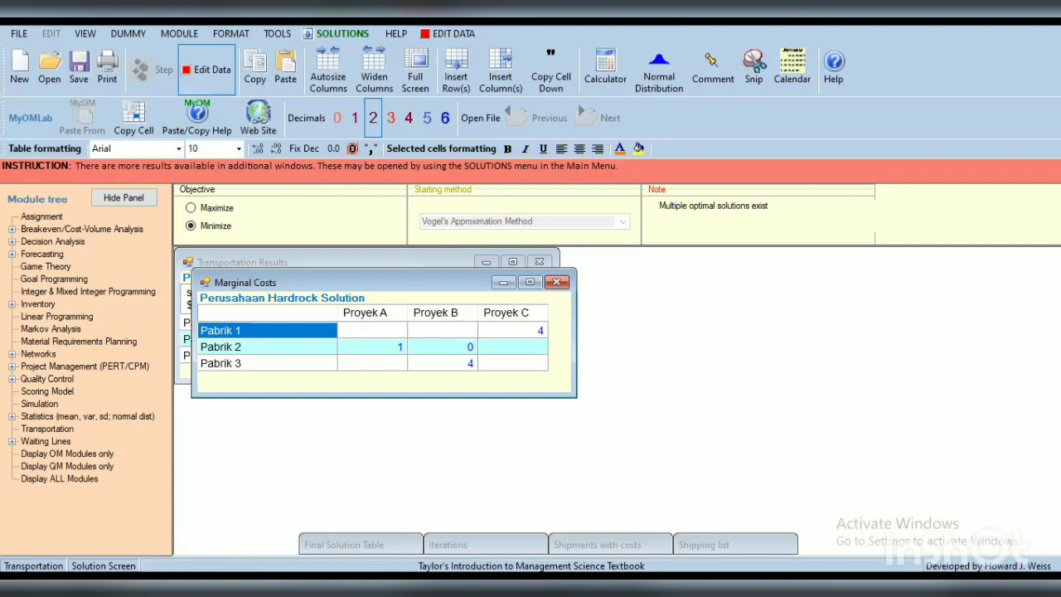
click(320, 544)
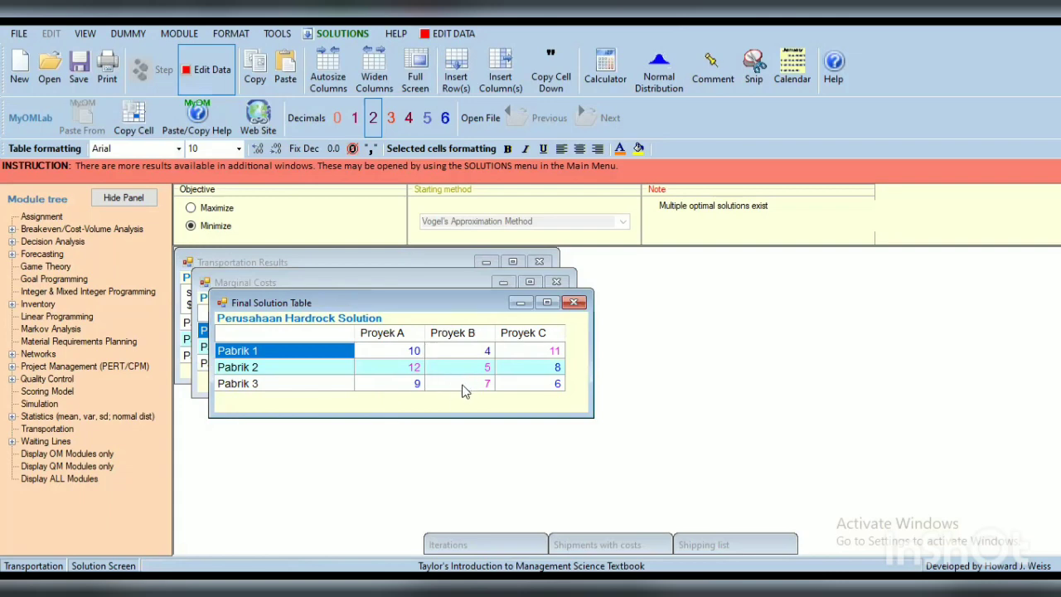
click(504, 545)
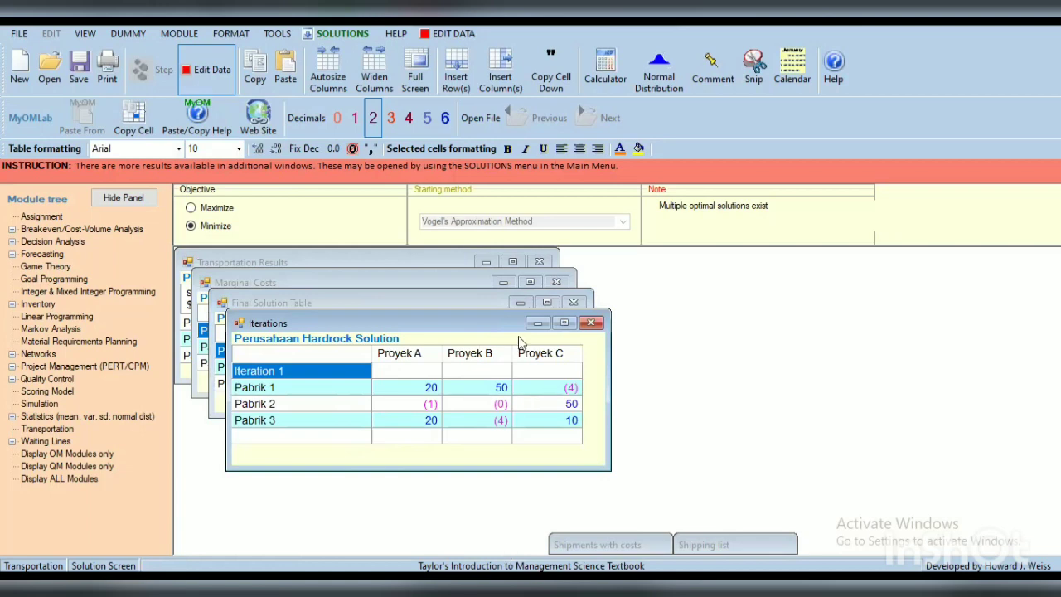
click(601, 545)
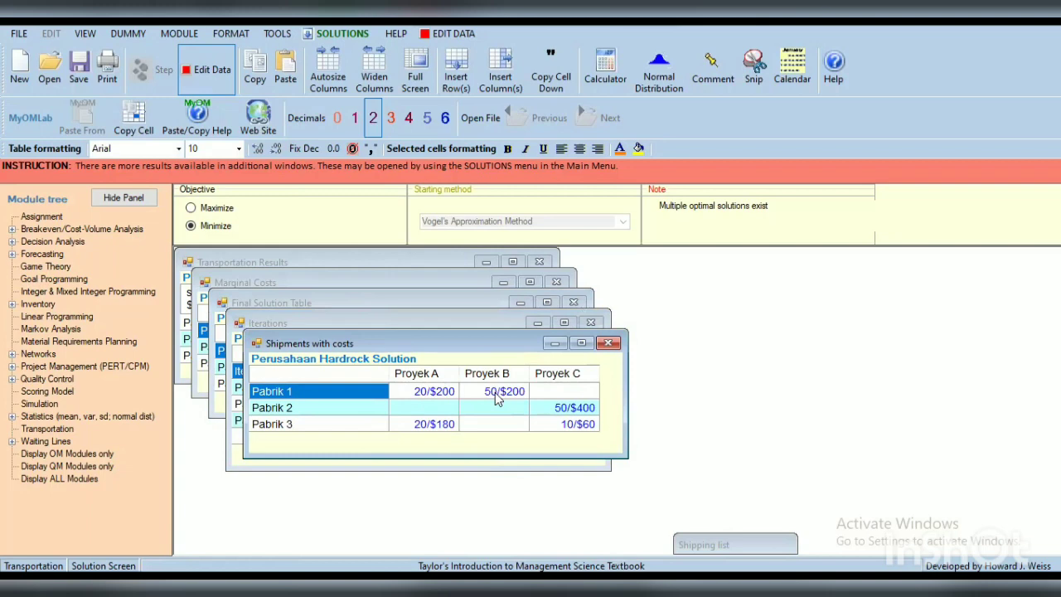
click(704, 541)
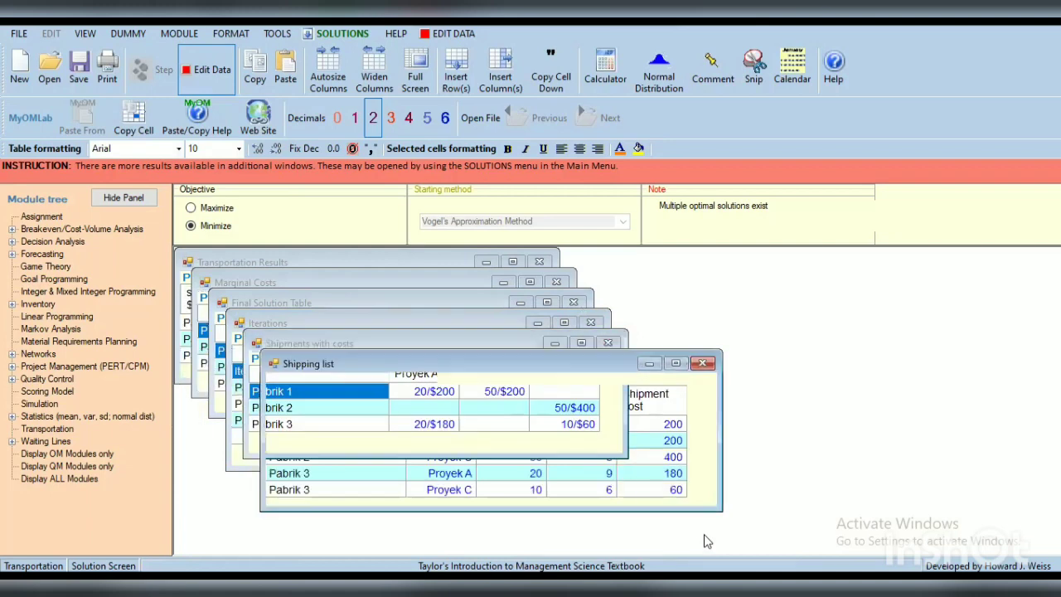